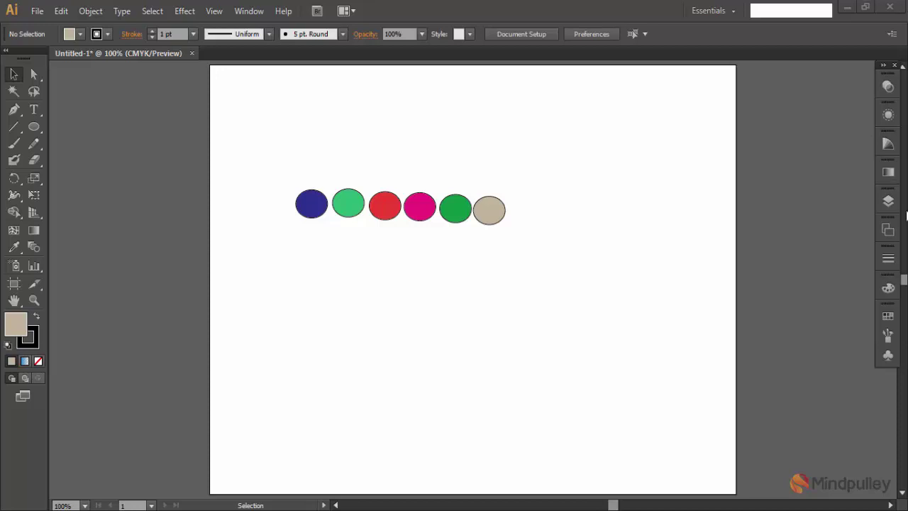
Step: Float the Swatches panel beside the circles, enlarged enough to show every swatch without scrolling
left_click(888, 317)
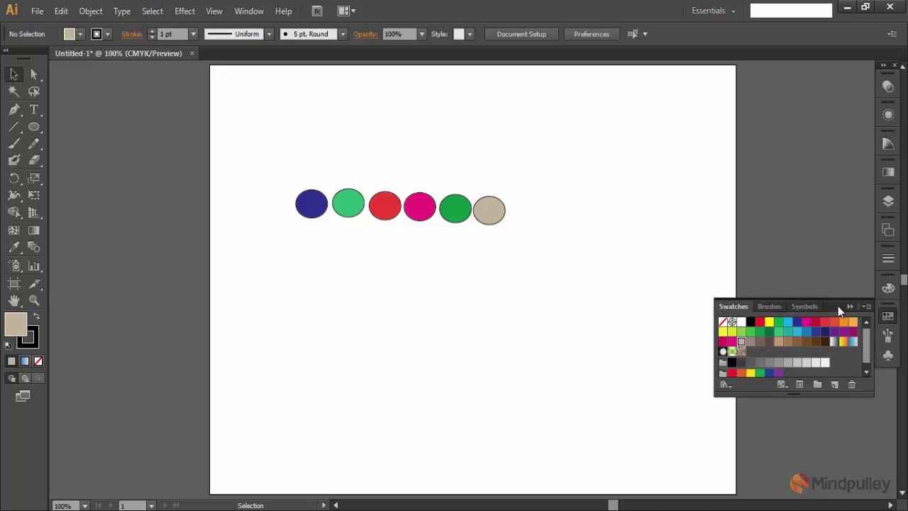
left_click_drag(838, 306, 631, 119)
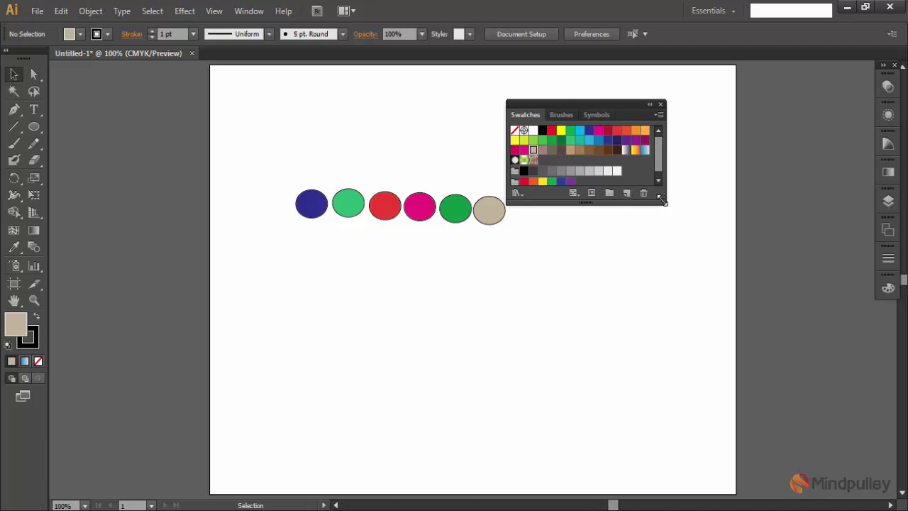
left_click_drag(662, 200, 682, 251)
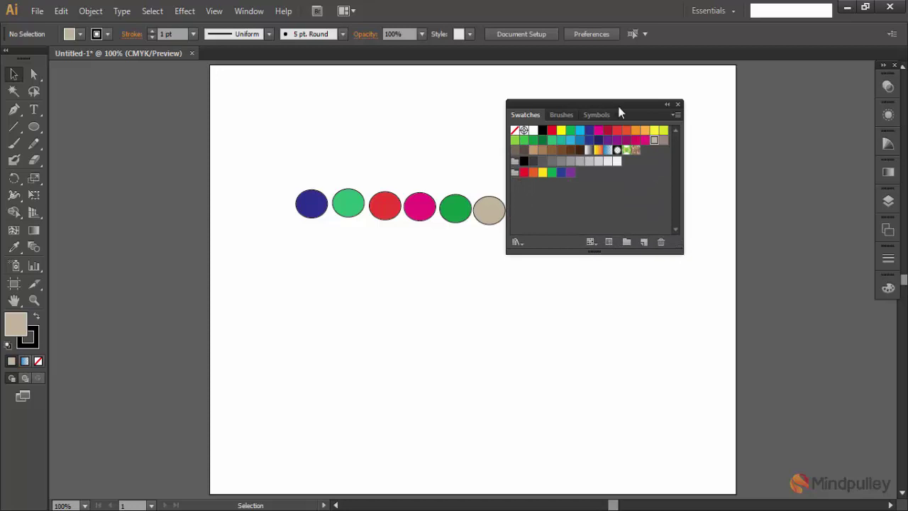
left_click_drag(620, 104, 641, 129)
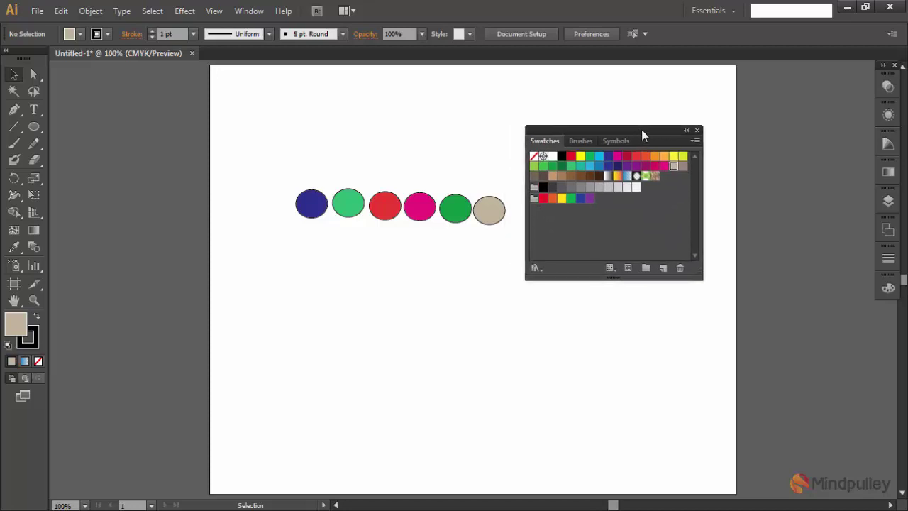
Step: Create a new empty colour group named 'My Color Group' in the Swatches panel
left_click(646, 267)
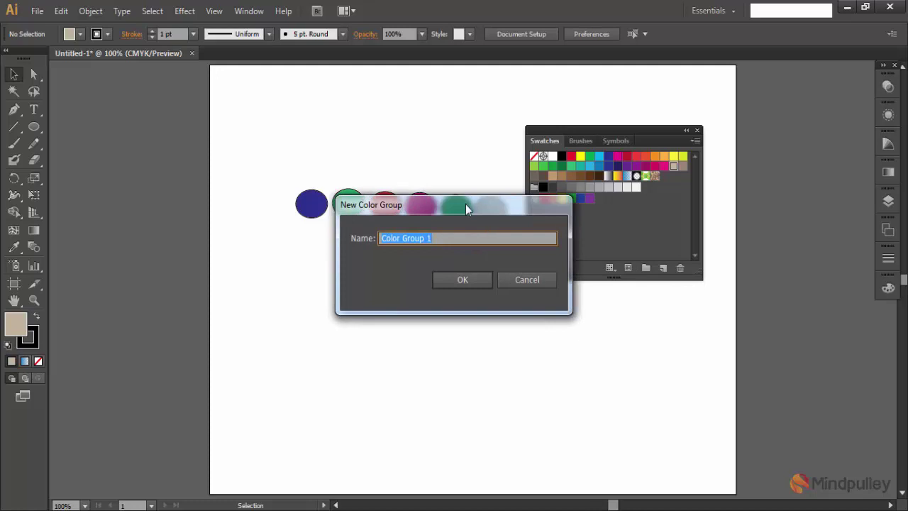
mouse_move(465, 203)
left_mouse_down()
mouse_move(391, 349)
mouse_move(426, 343)
left_mouse_up()
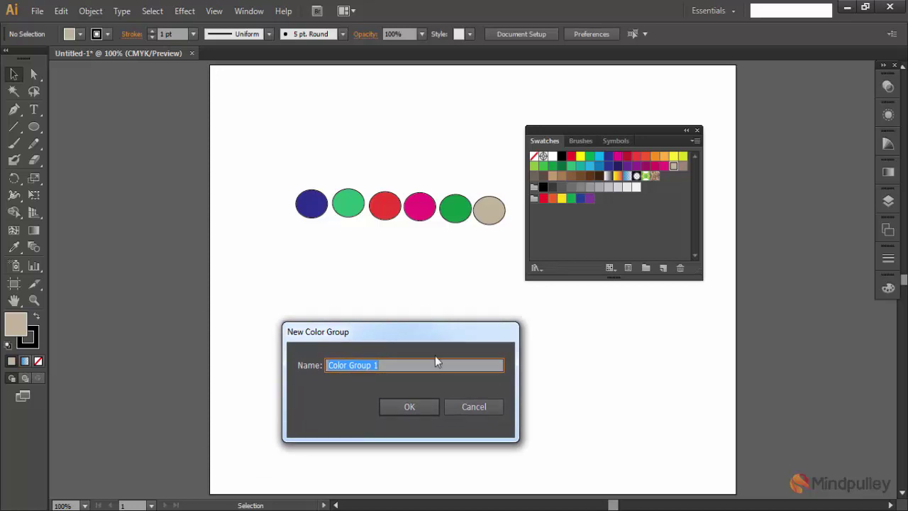
type("My ")
type("Color ")
type("Grou")
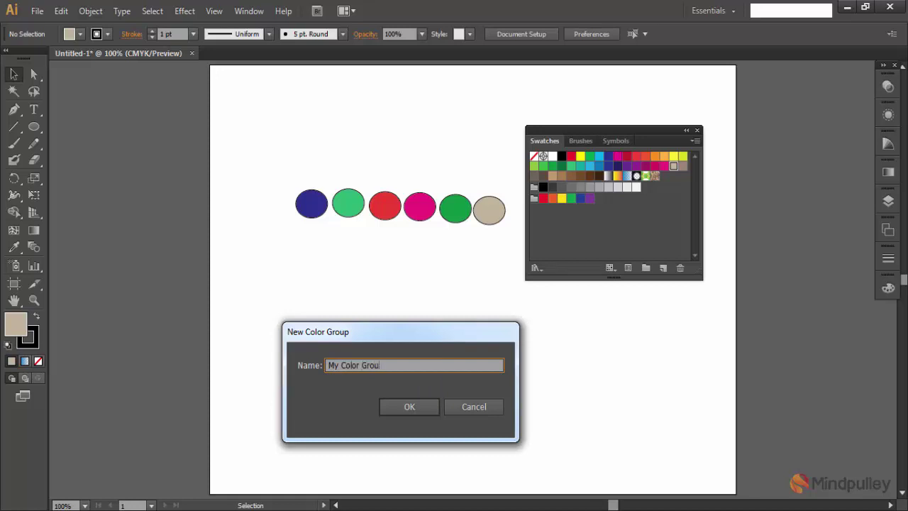
type("p")
left_click(430, 410)
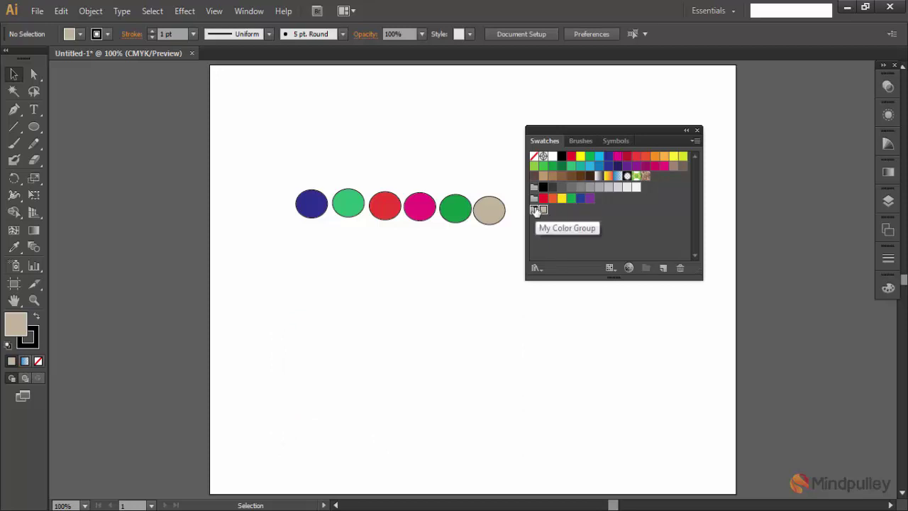
Step: Add the dark blue, light green and red circle fills as swatches in My Color Group
left_click(312, 212)
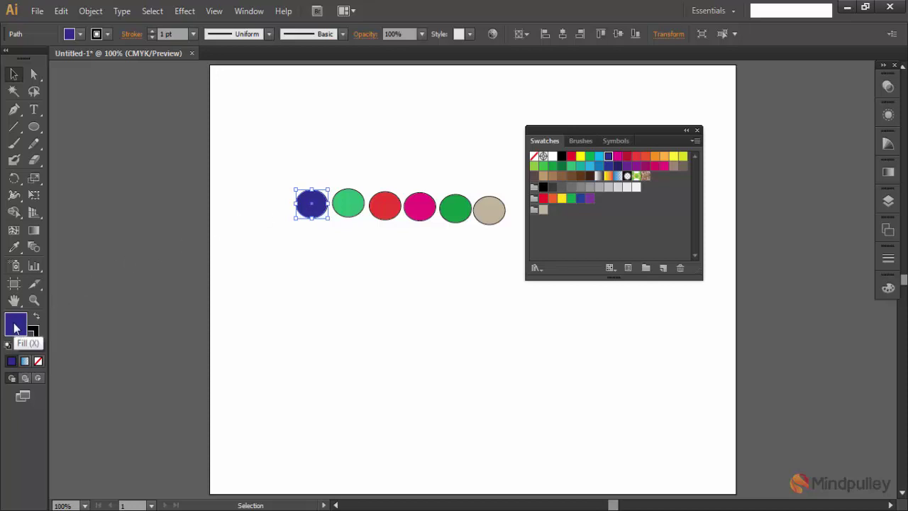
mouse_move(14, 327)
left_mouse_down()
mouse_move(478, 272)
mouse_move(547, 212)
left_mouse_up()
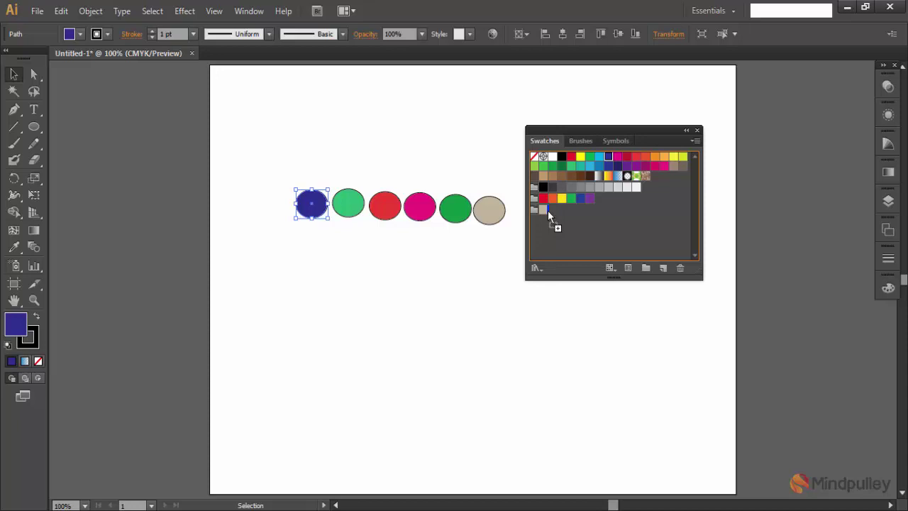
left_click_drag(547, 210, 548, 210)
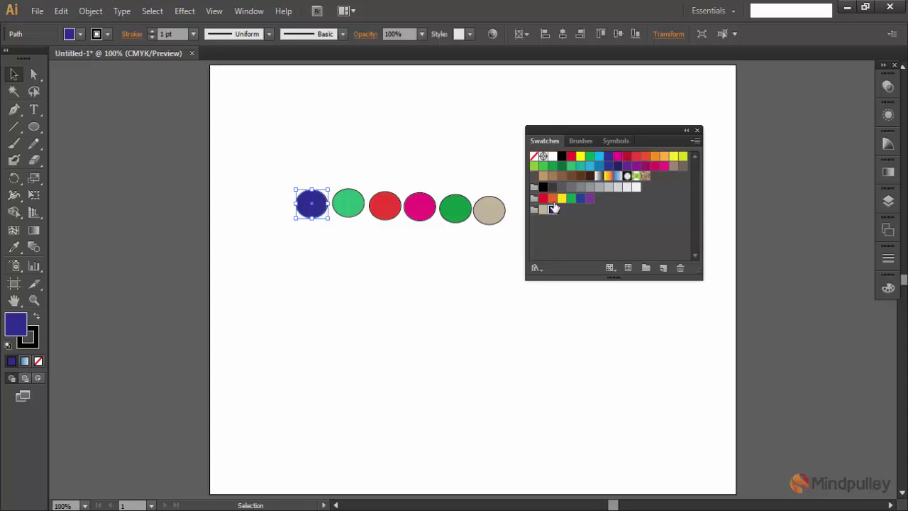
left_click(553, 209)
left_click(349, 206)
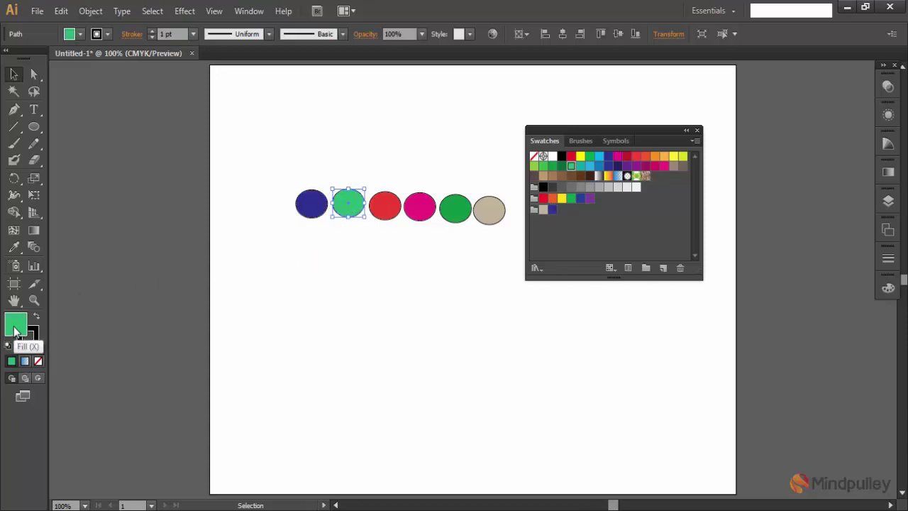
mouse_move(16, 326)
left_mouse_down()
mouse_move(373, 302)
mouse_move(559, 211)
left_mouse_up()
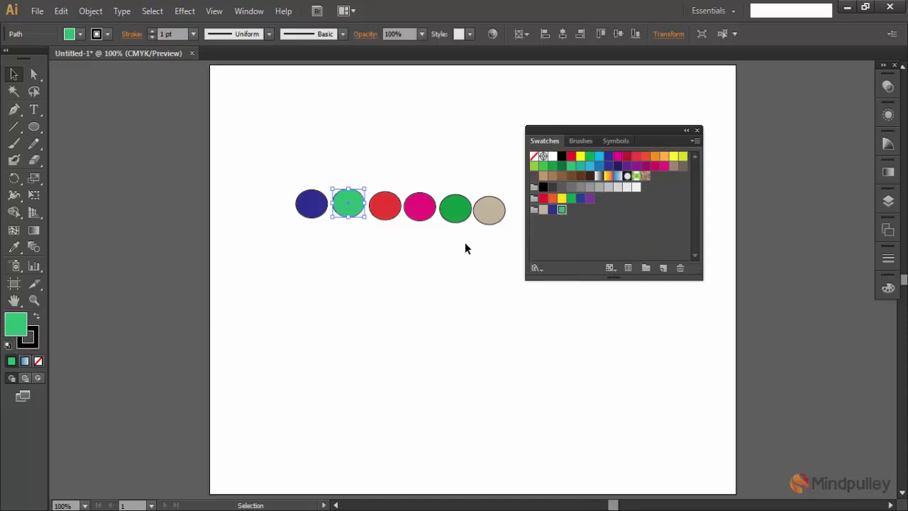
left_click(381, 206)
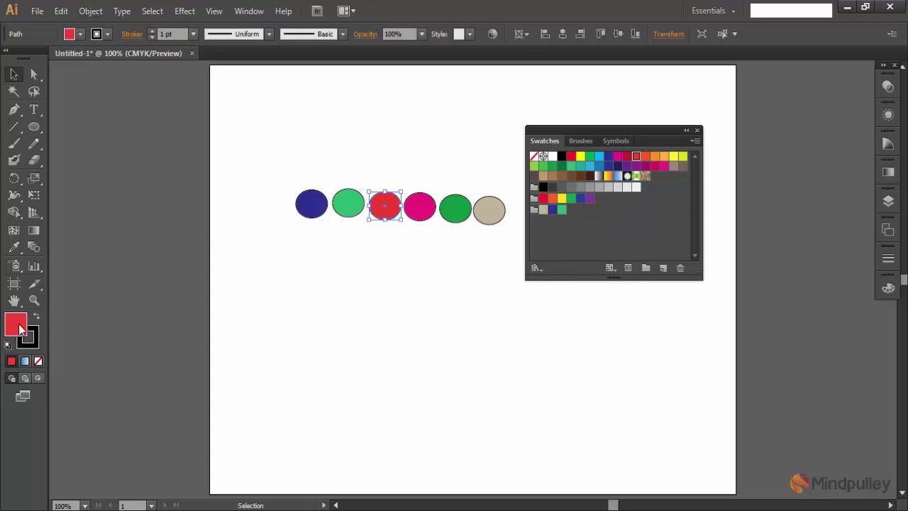
left_click_drag(21, 324, 543, 241)
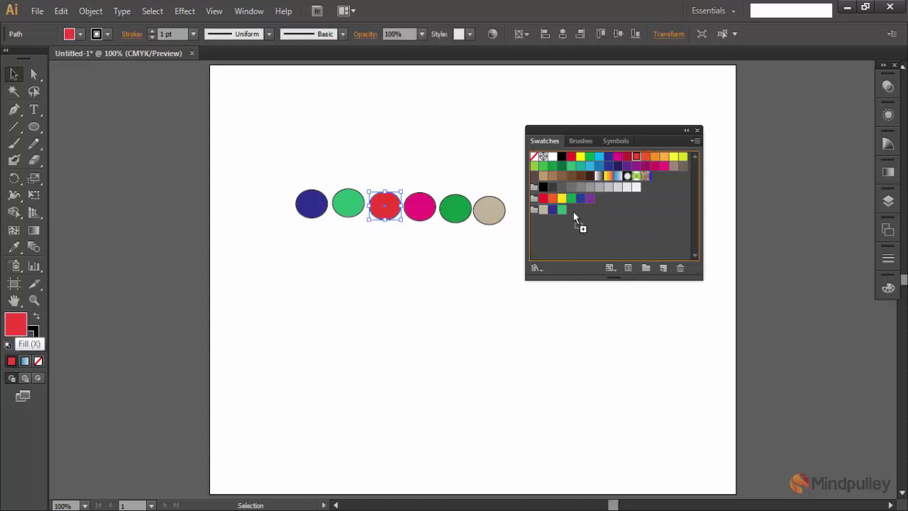
left_click_drag(572, 209, 571, 210)
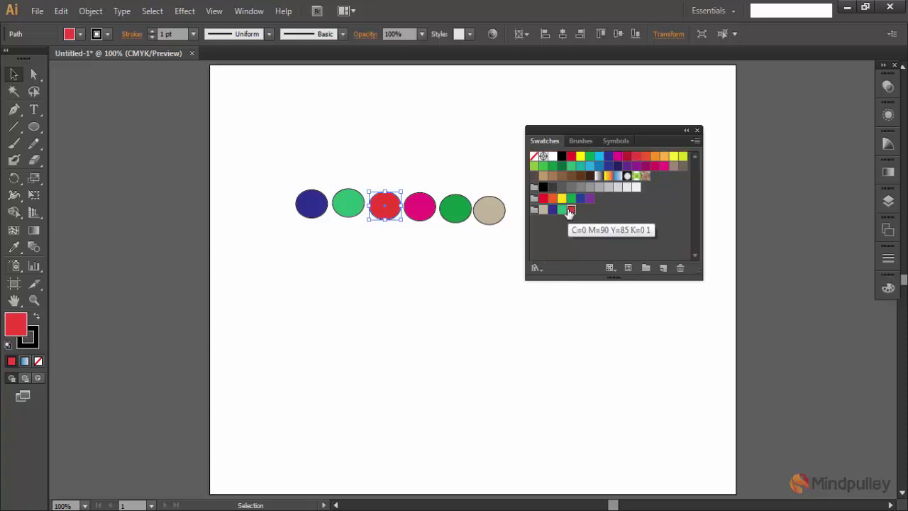
left_click(419, 207)
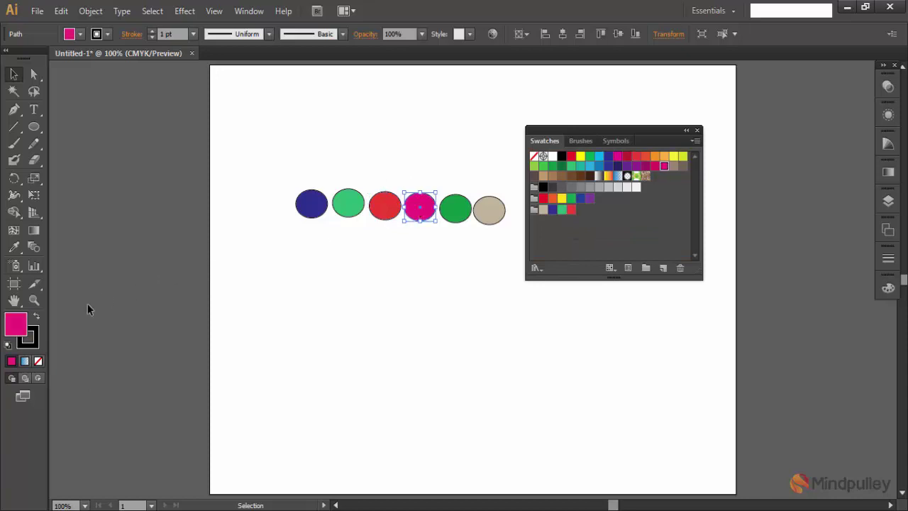
Step: Add the magenta, dark green and tan fills to My Color Group, then deselect everything
mouse_move(17, 324)
left_mouse_down()
mouse_move(522, 264)
mouse_move(576, 221)
left_mouse_up()
left_click(455, 213)
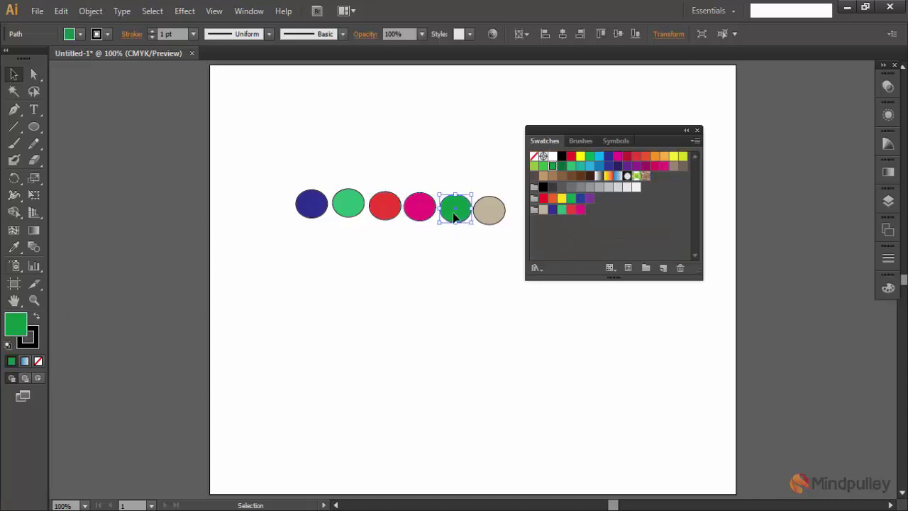
left_click_drag(18, 324, 570, 247)
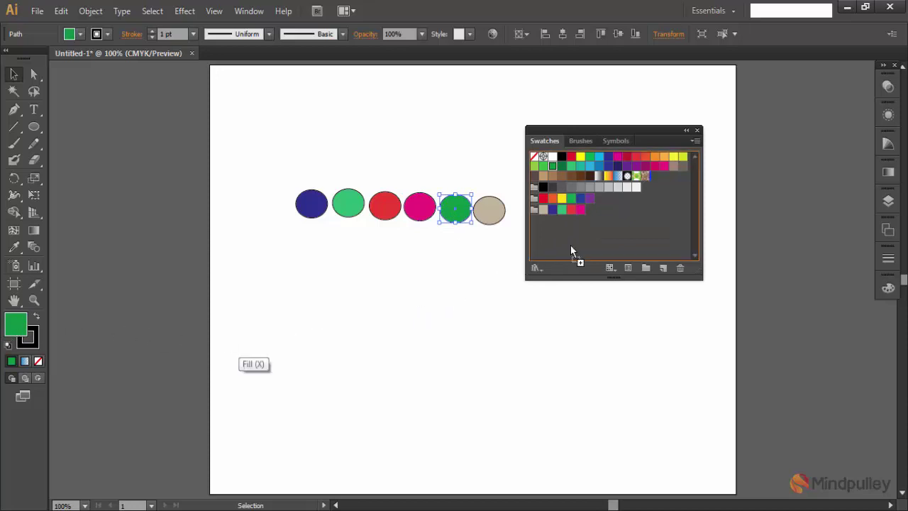
left_click_drag(593, 208, 587, 207)
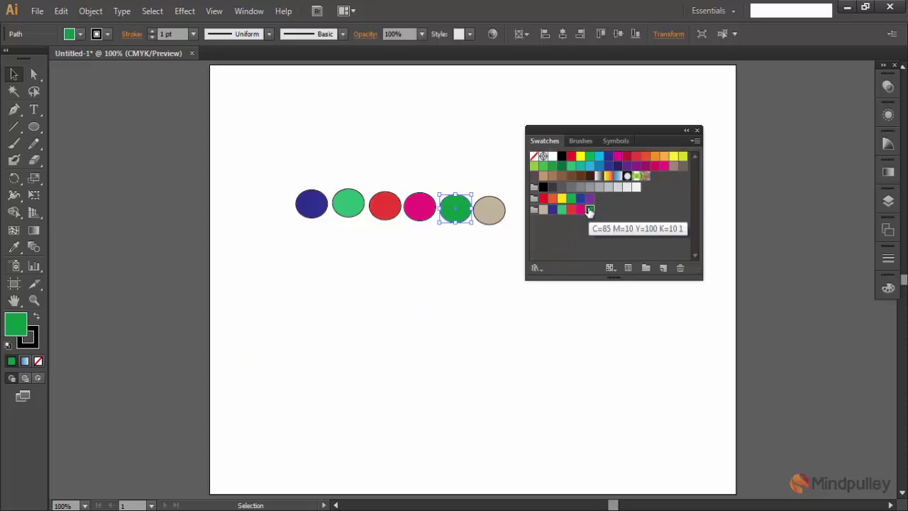
left_click(490, 211)
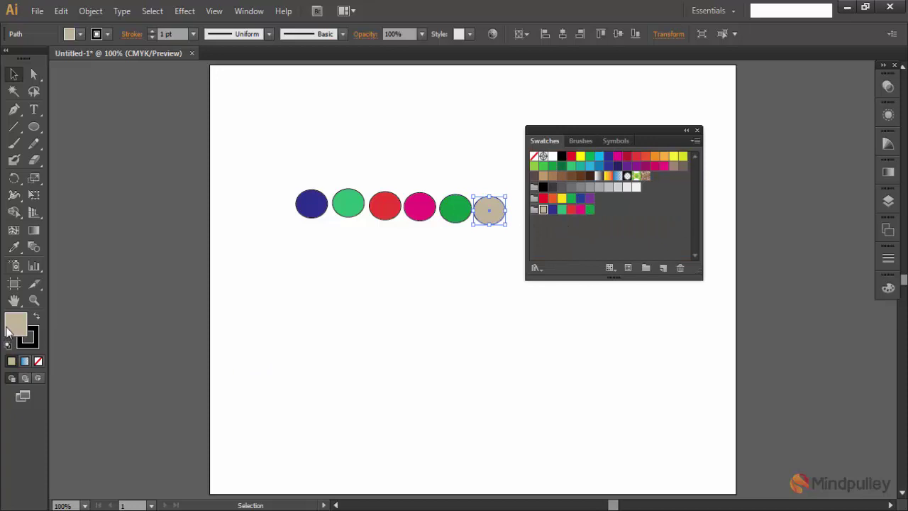
left_click_drag(17, 325, 575, 237)
left_click_drag(601, 207, 598, 207)
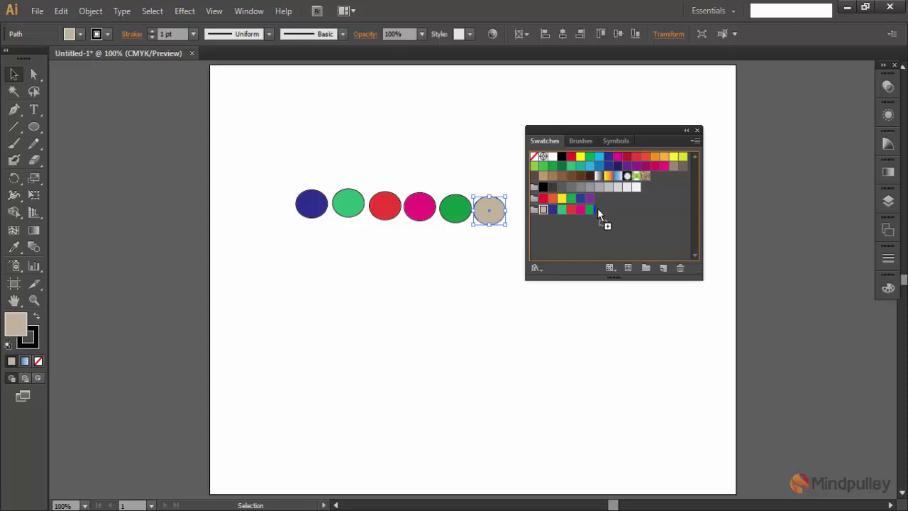
left_click_drag(598, 210, 598, 208)
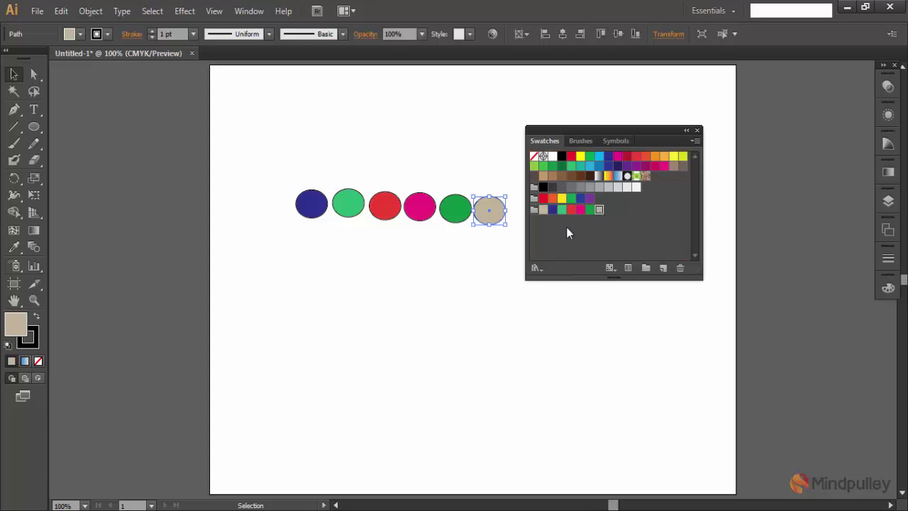
left_click(362, 330)
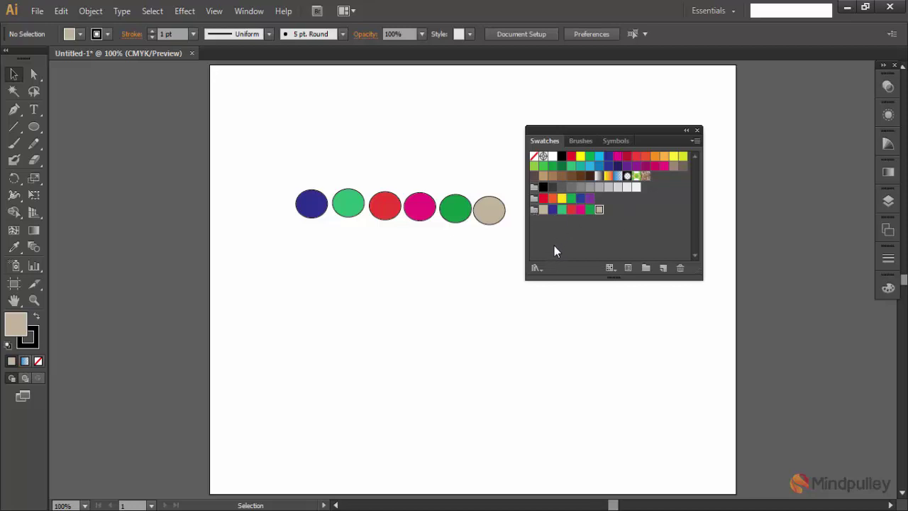
Step: Select the whole My Color Group folder and request its deletion with Delete Swatch
left_click(537, 210)
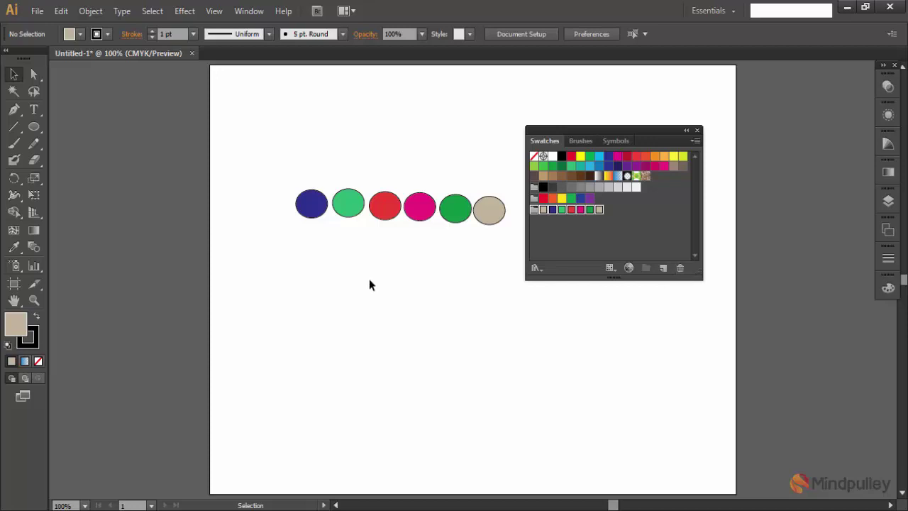
left_click(576, 238)
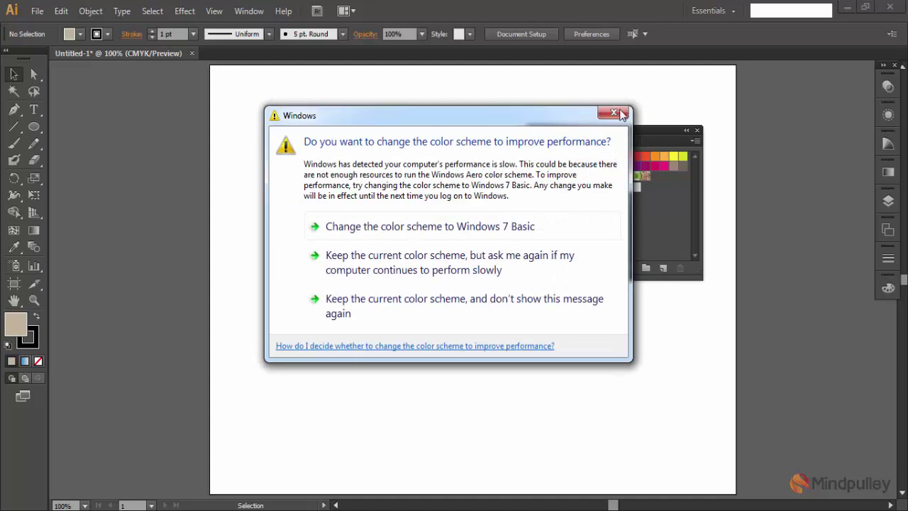
left_click(534, 210)
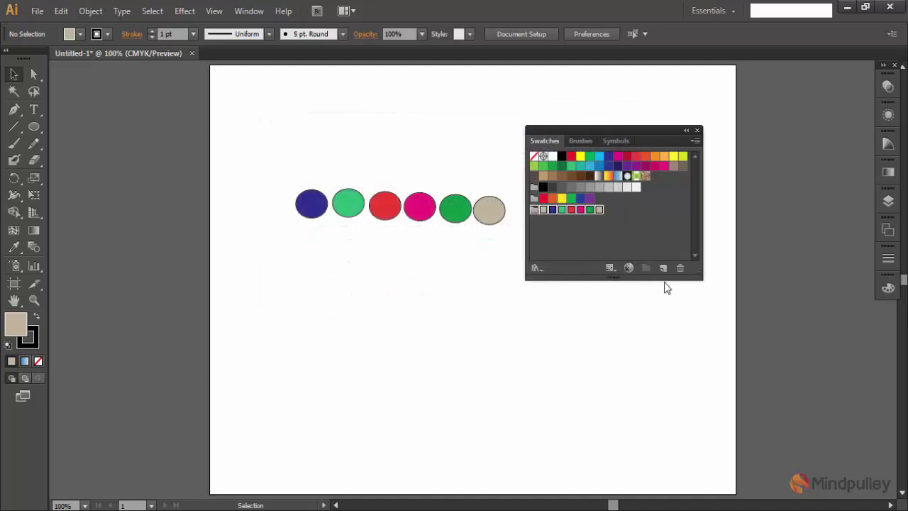
left_click(682, 269)
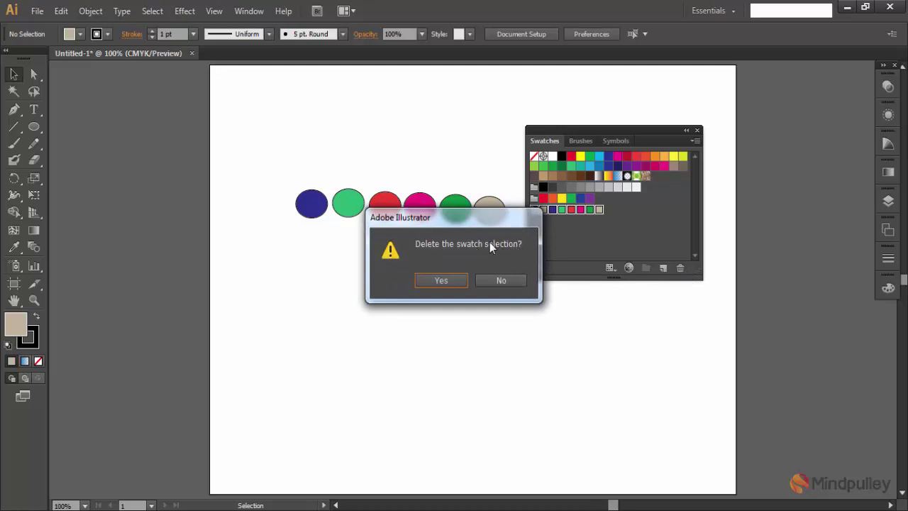
Step: Answer Yes to permanently delete My Color Group from the swatches
left_click(440, 280)
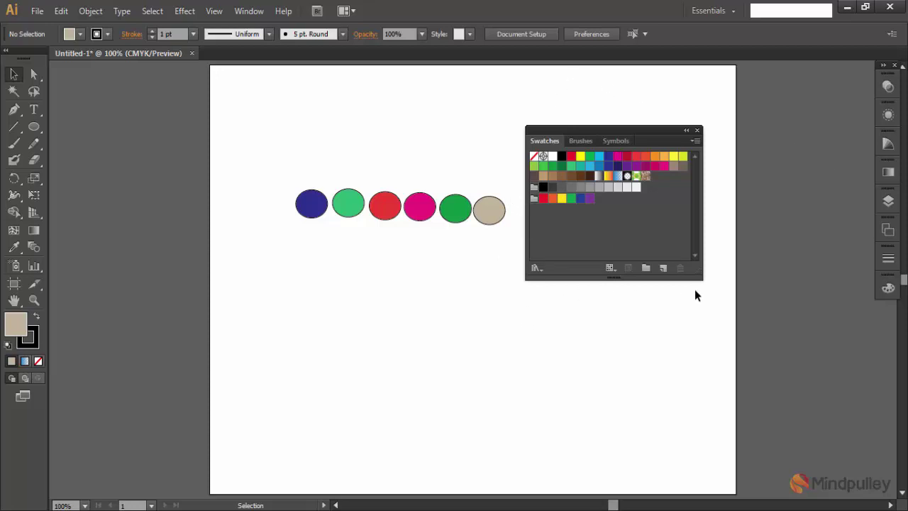
Step: Shrink the Swatches panel, collapse it to icons and dock it back among the right-hand panels
left_click_drag(702, 278, 679, 260)
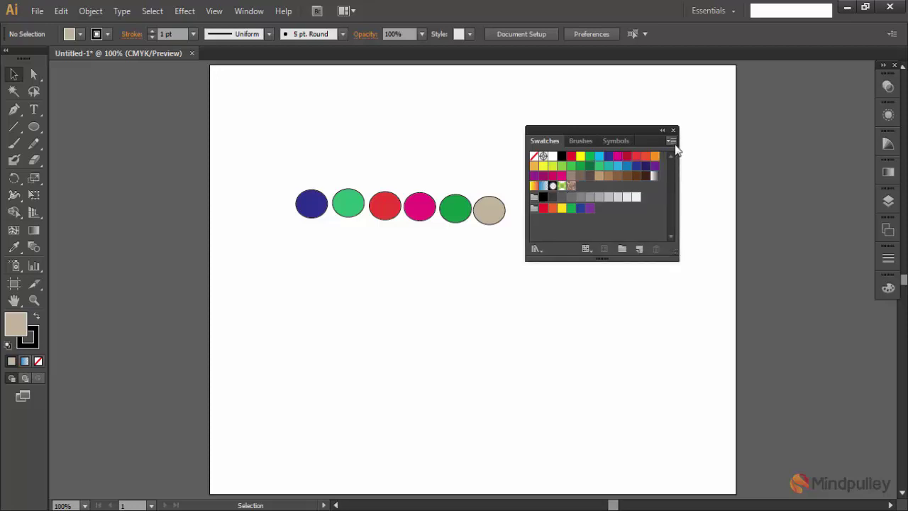
left_click(663, 131)
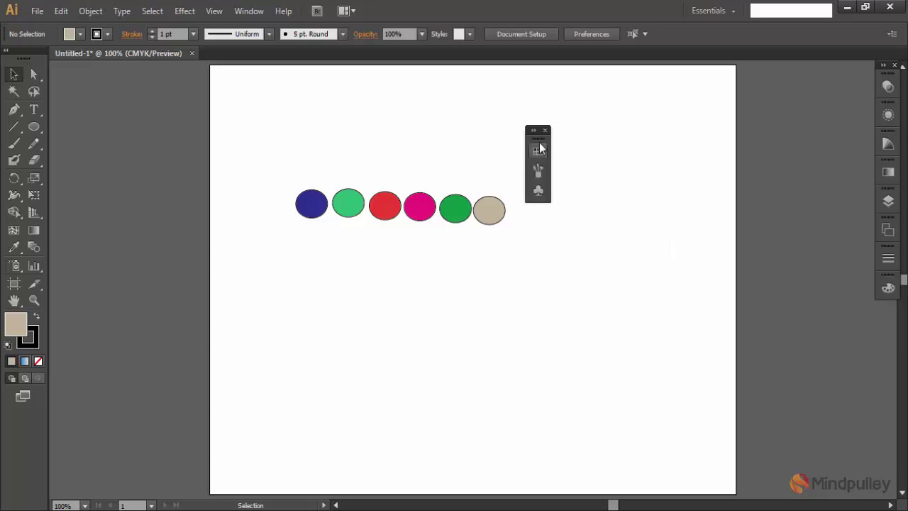
mouse_move(539, 139)
left_mouse_down()
mouse_move(892, 322)
mouse_move(888, 315)
left_mouse_up()
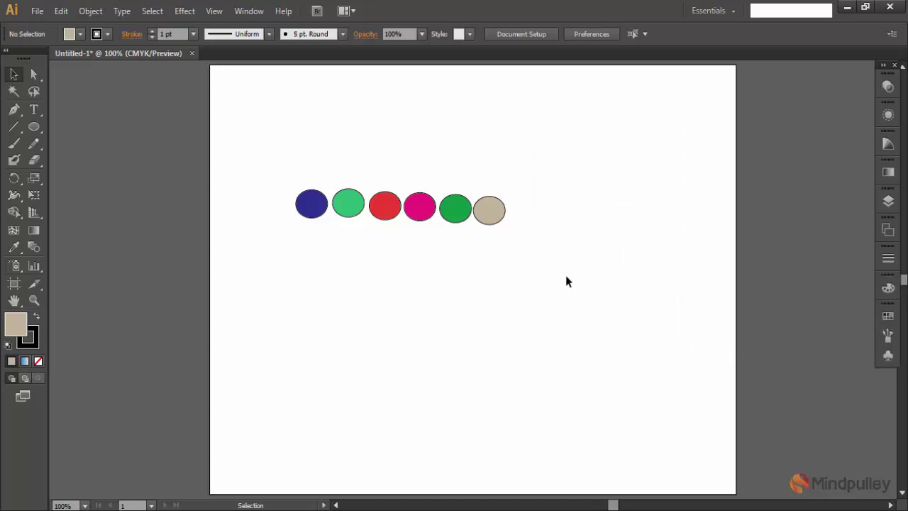